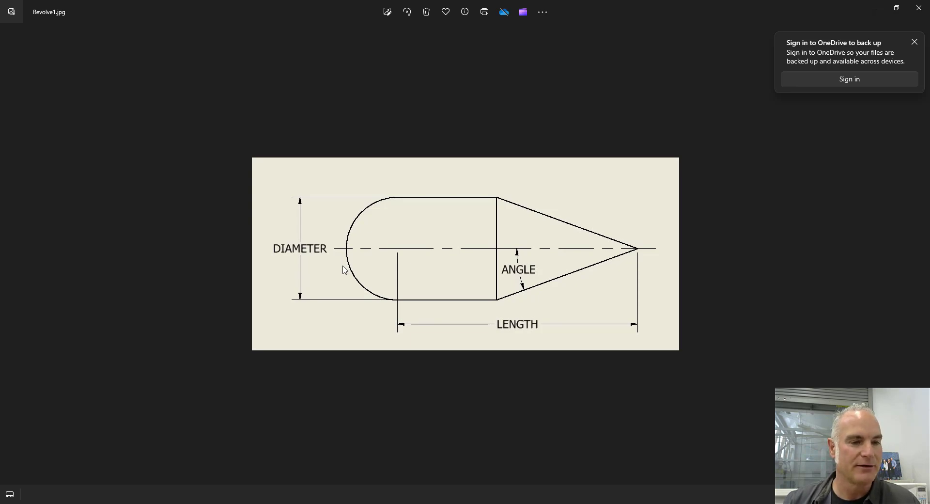
# Step: Back in the empty Inventor part, start a new 2D sketch on the XY Plane
pyautogui.hotkey('alt', 'Tab')
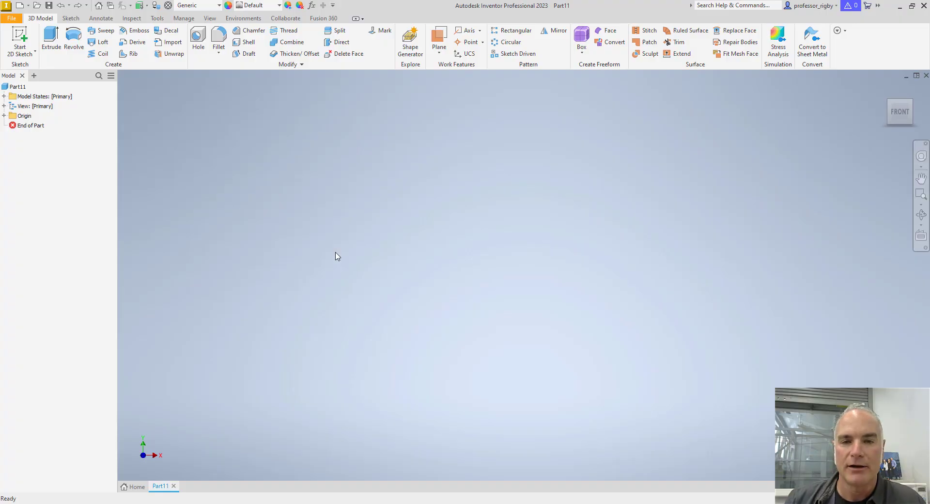
pyautogui.click(20, 39)
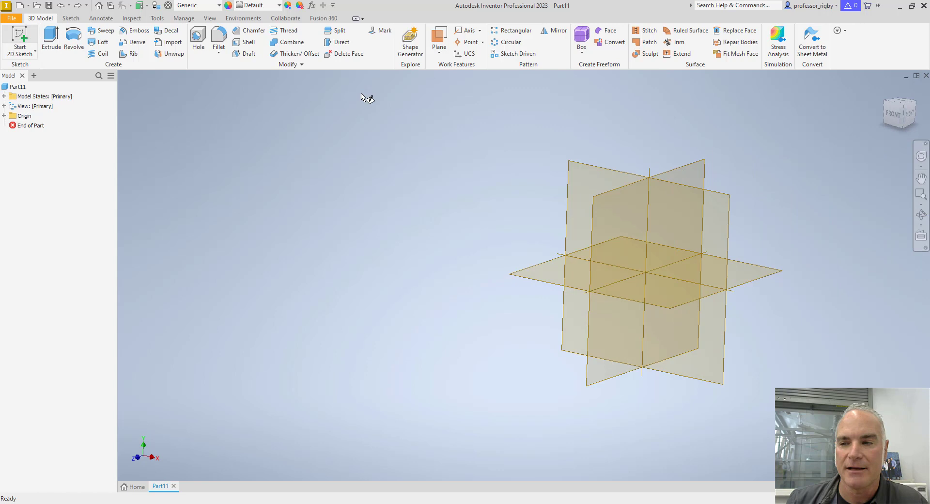
pyautogui.click(475, 148)
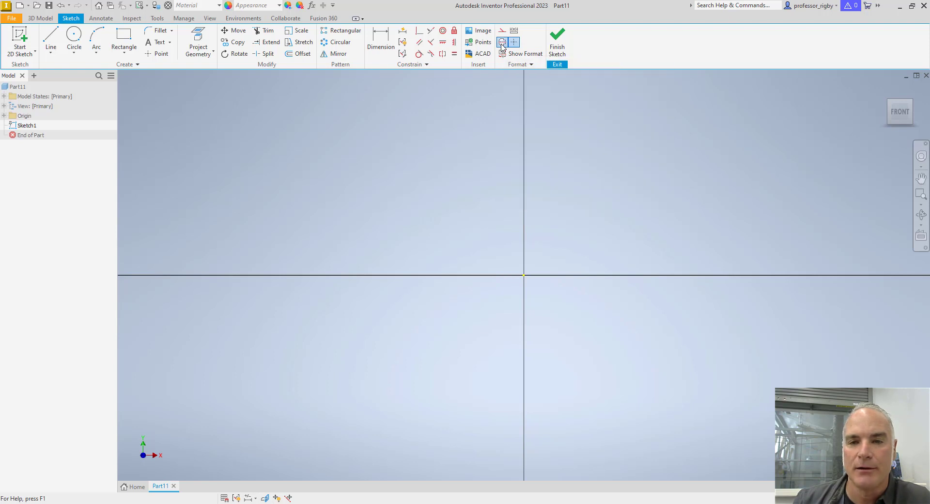
# Step: Project the origin X Axis into the sketch as a reference line
pyautogui.click(207, 43)
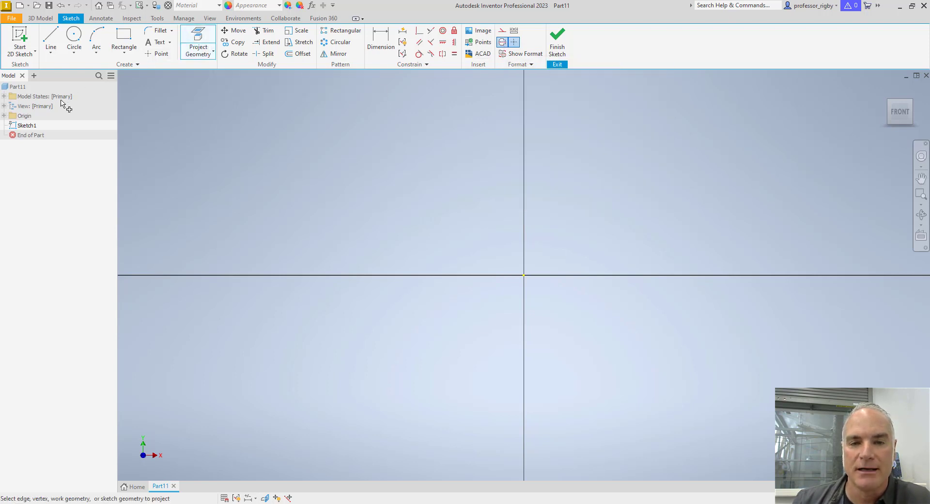
pyautogui.click(4, 115)
pyautogui.click(34, 155)
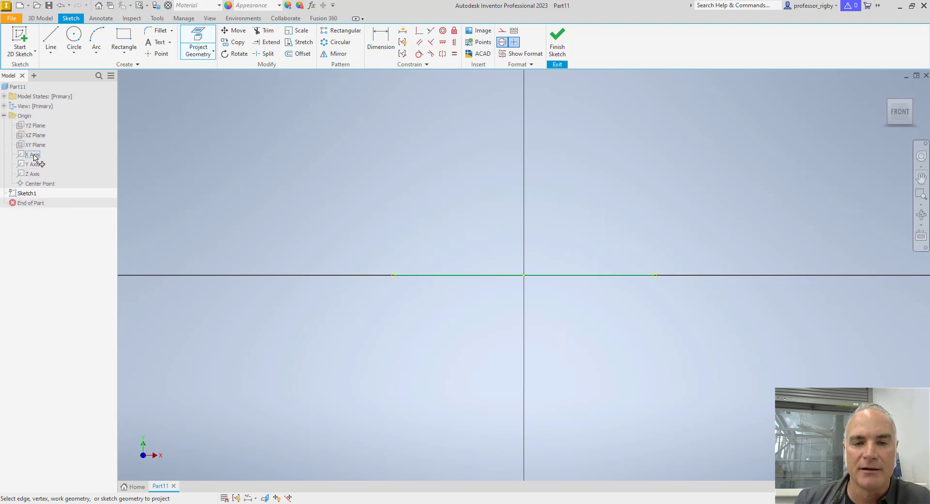
pyautogui.click(34, 155)
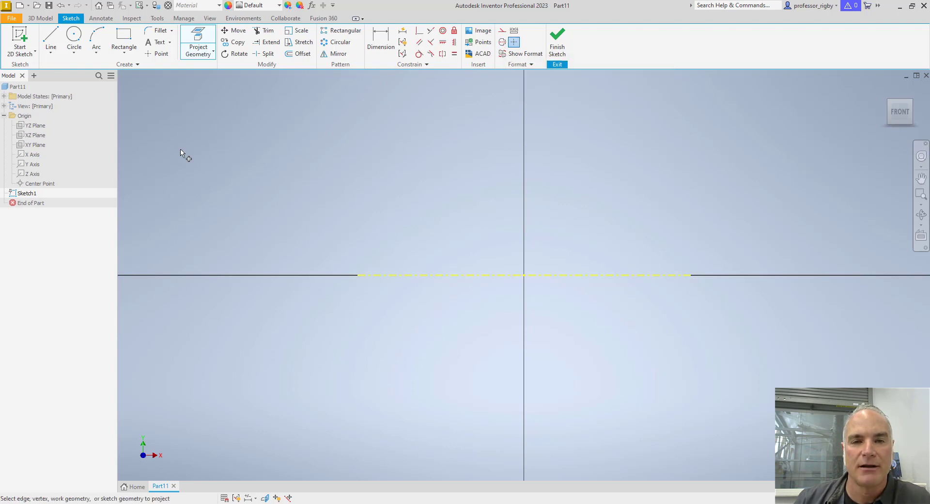
# Step: Draw the open half-pencil profile: a slanted tip line from the origin, a straight body line, and a tangent arc up to the axis
pyautogui.click(51, 38)
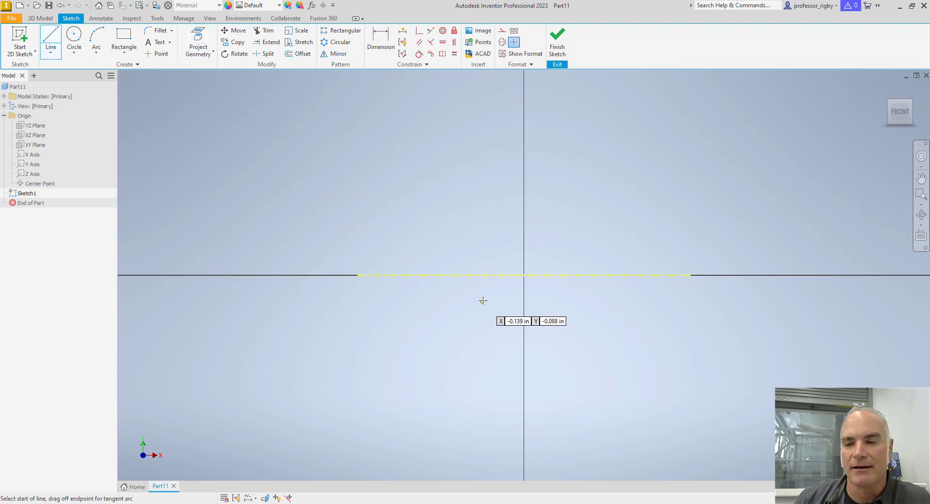
pyautogui.click(524, 275)
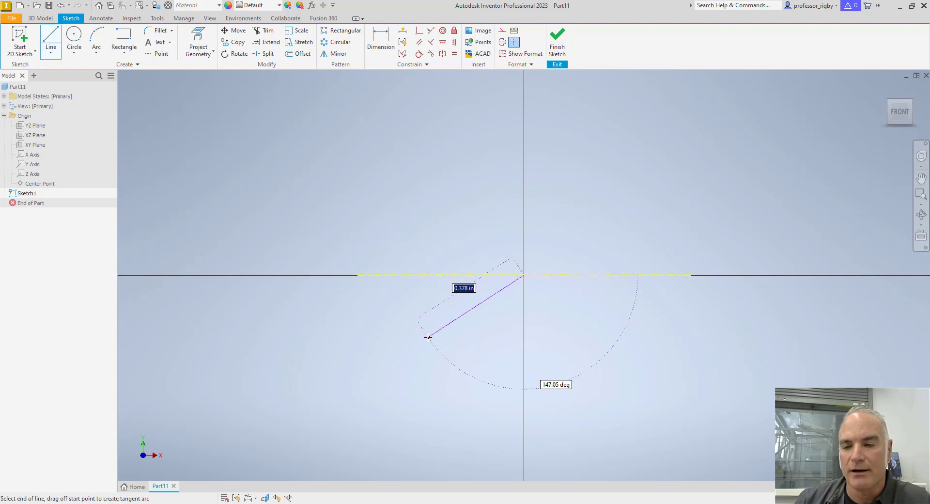
pyautogui.scroll(5, 474, 278)
pyautogui.scroll(2, 502, 244)
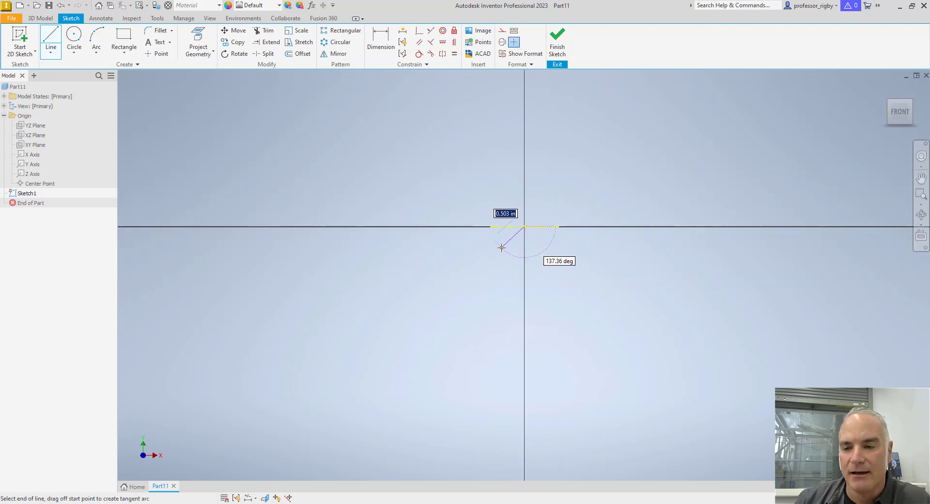
pyautogui.scroll(-5, 499, 245)
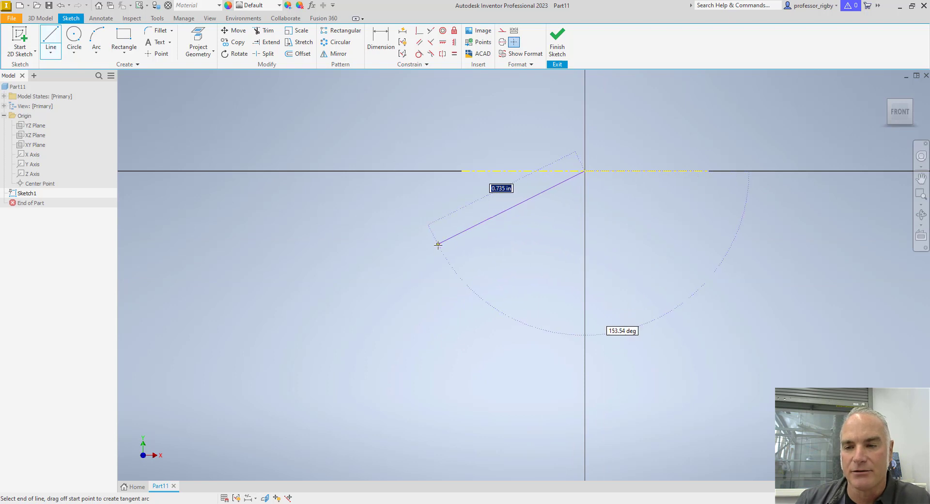
pyautogui.click(437, 253)
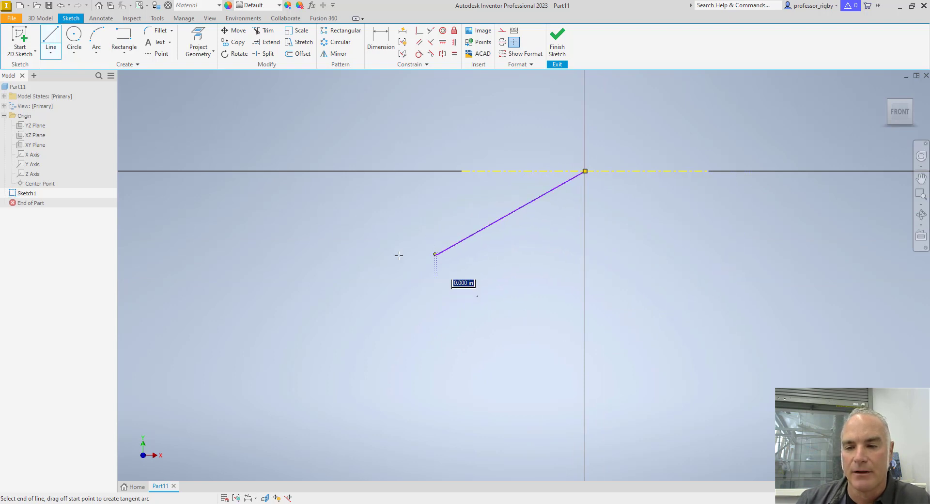
pyautogui.click(246, 257)
pyautogui.moveTo(246, 256); pyautogui.dragTo(161, 170)
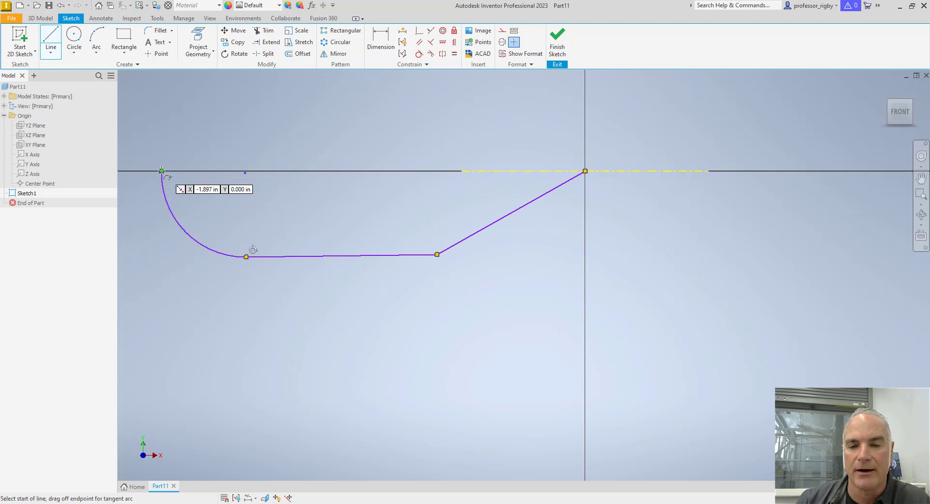
pyautogui.press('Escape')
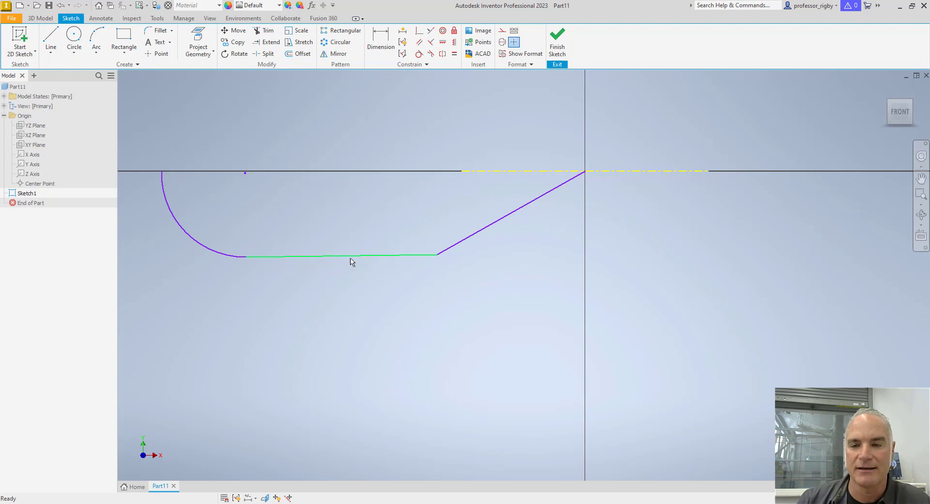
# Step: Constrain the bottom body line horizontal and level the arc centre point with the origin
pyautogui.click(443, 42)
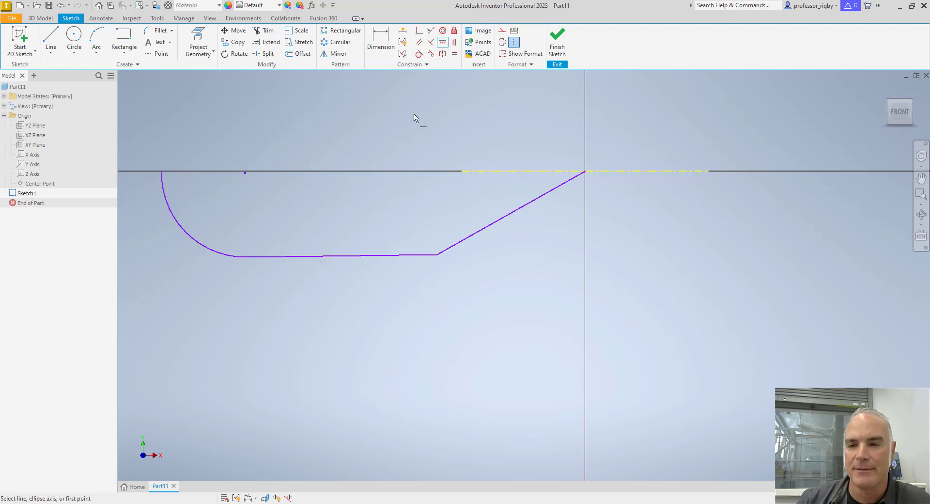
pyautogui.click(345, 255)
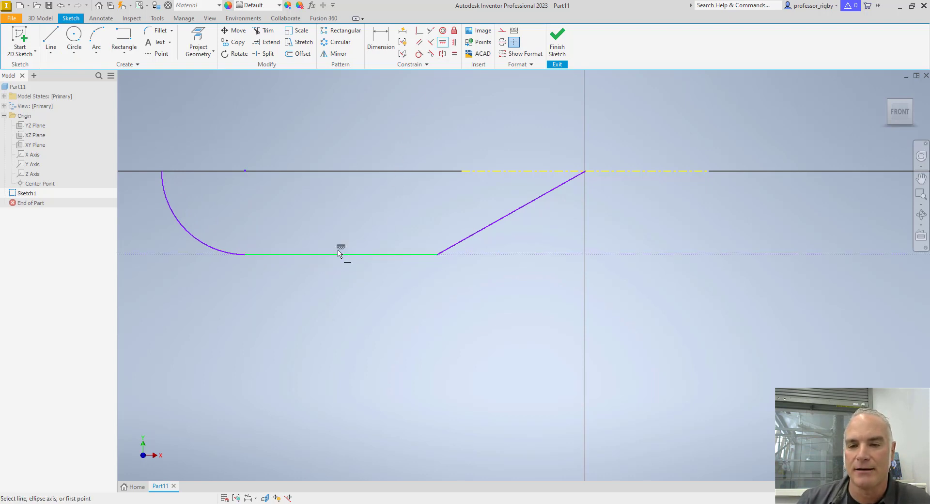
pyautogui.click(245, 171)
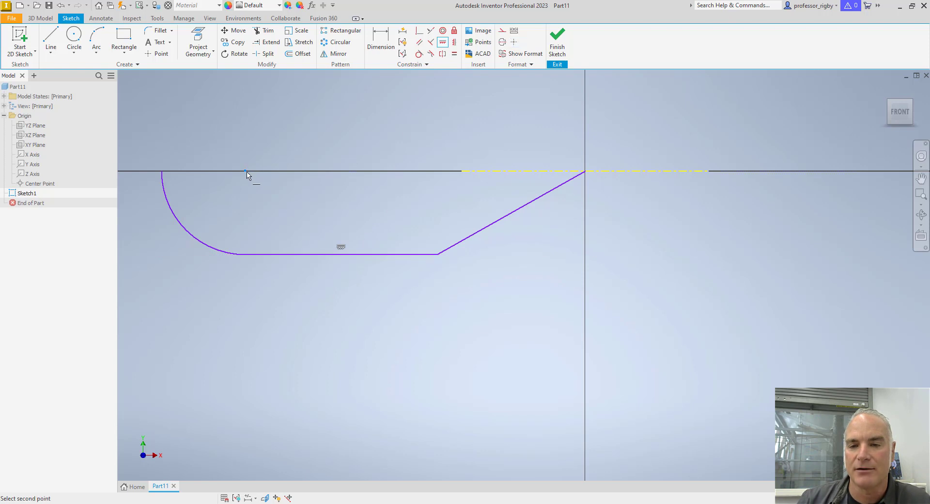
pyautogui.click(585, 172)
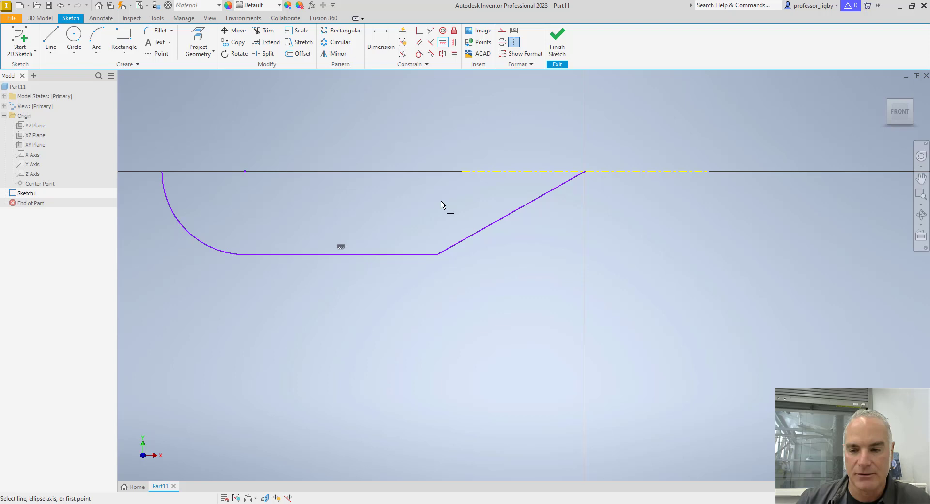
pyautogui.press('Escape')
pyautogui.moveTo(400, 218); pyautogui.dragTo(462, 235, button='middle')
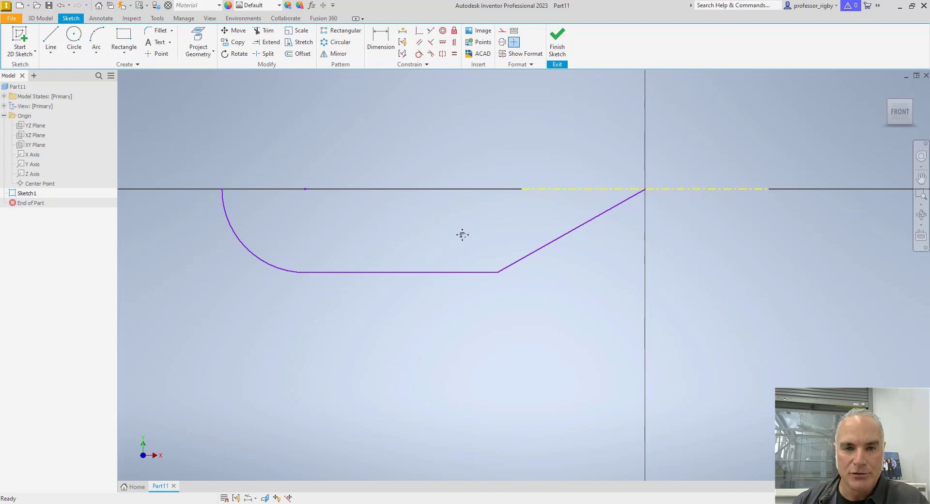
pyautogui.click(186, 22)
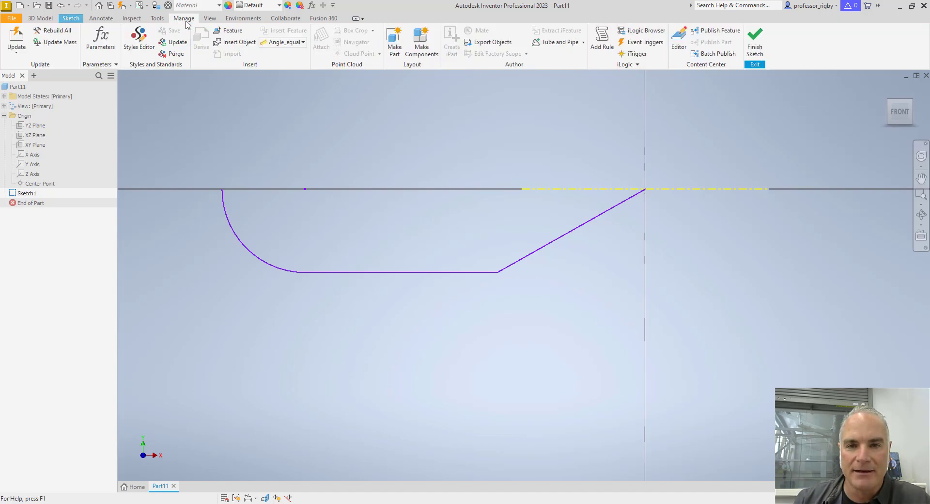
pyautogui.click(101, 40)
pyautogui.click(158, 117)
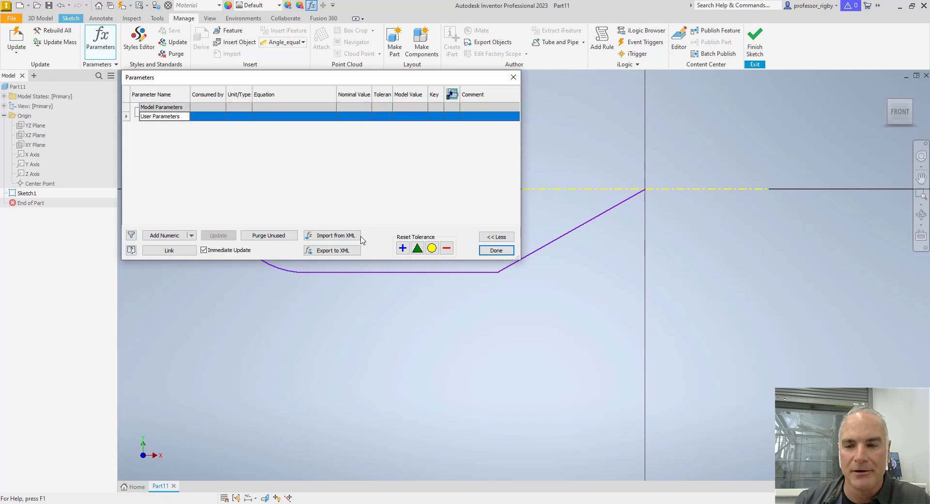
pyautogui.click(496, 250)
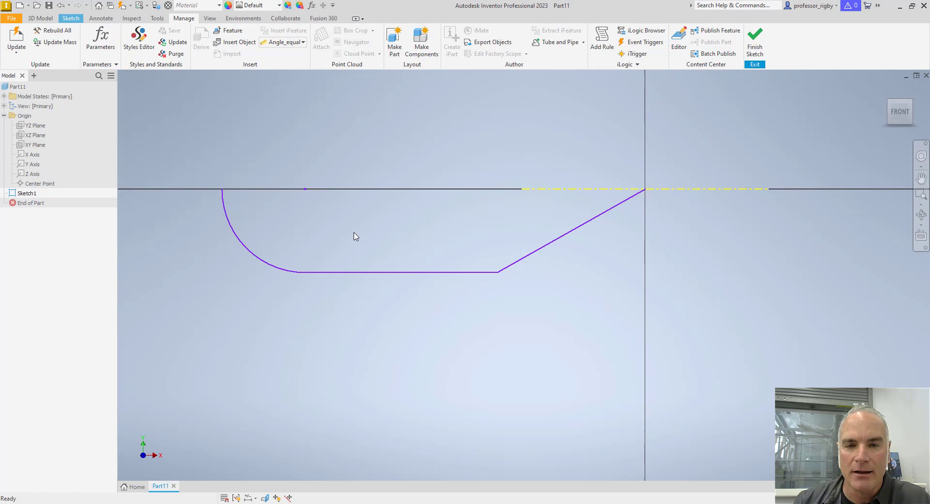
pyautogui.click(39, 18)
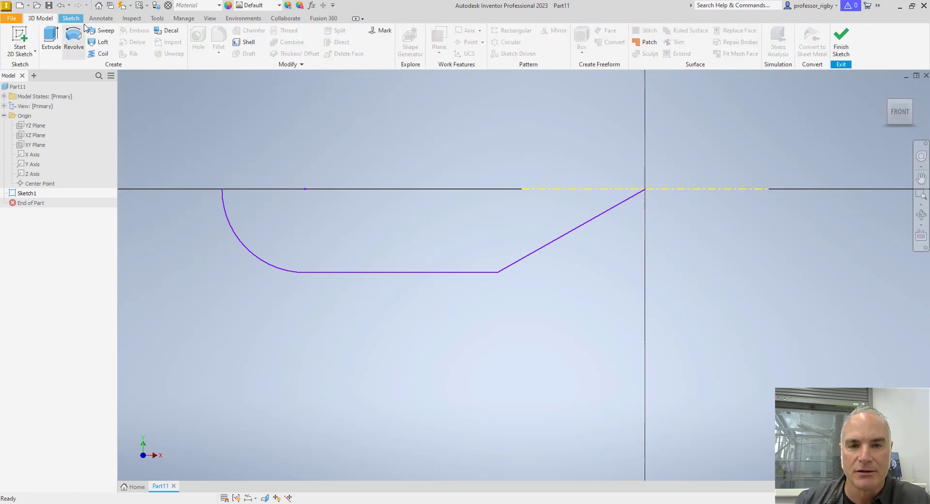
pyautogui.click(71, 19)
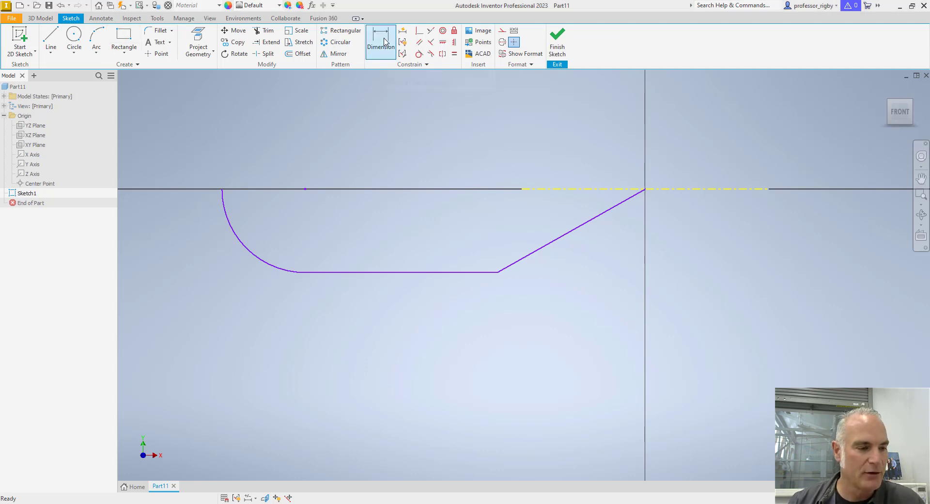
pyautogui.hotkey('alt', 'Tab')
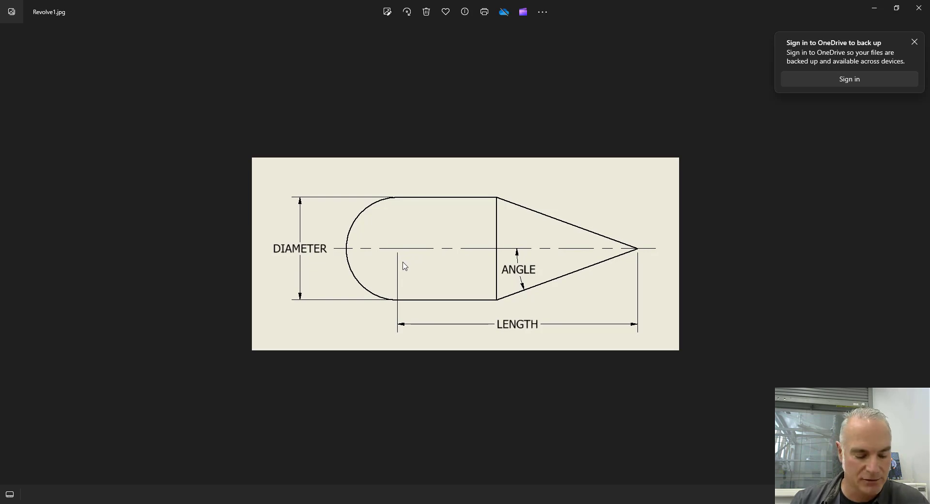
pyautogui.hotkey('alt', 'Tab')
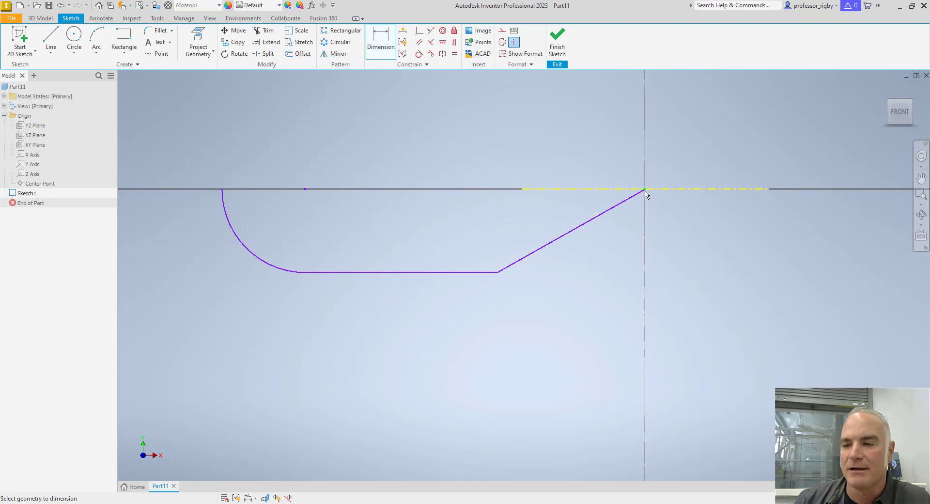
# Step: Dimension the arc centre to the origin and set it to Length=2.5 in
pyautogui.click(305, 189)
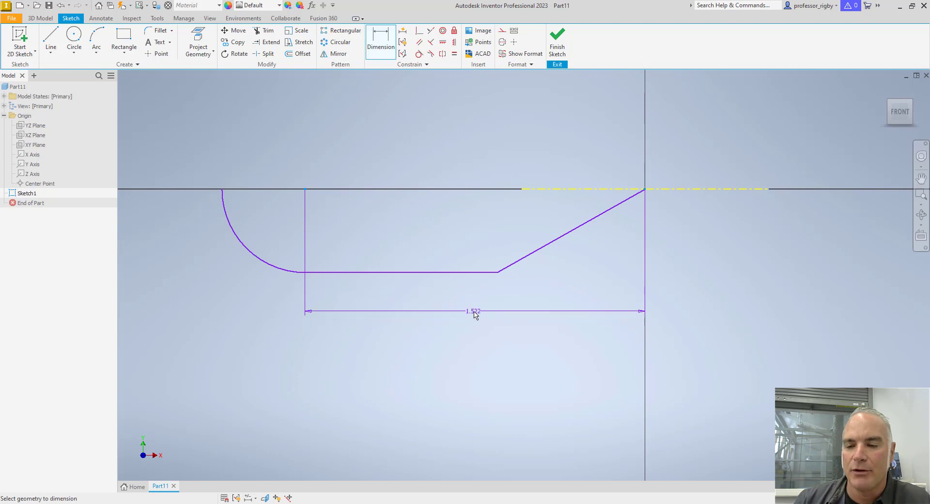
pyautogui.click(475, 313)
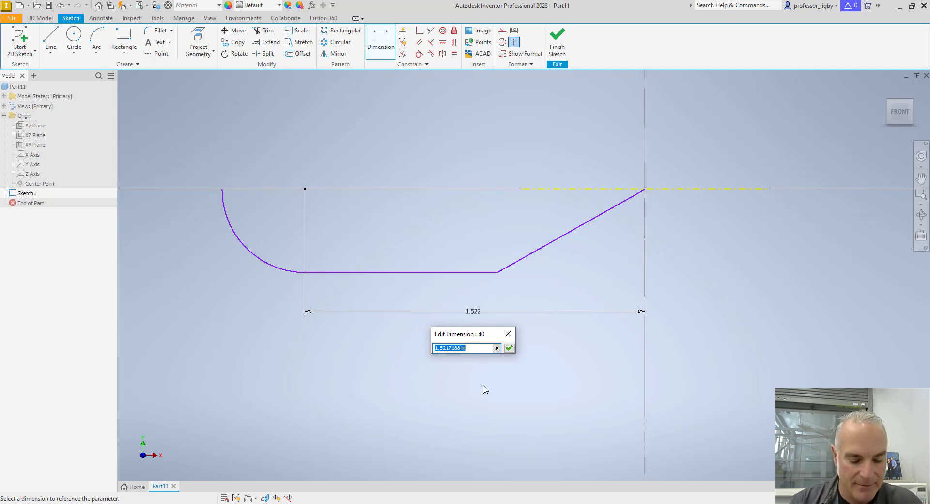
pyautogui.write('Length=')
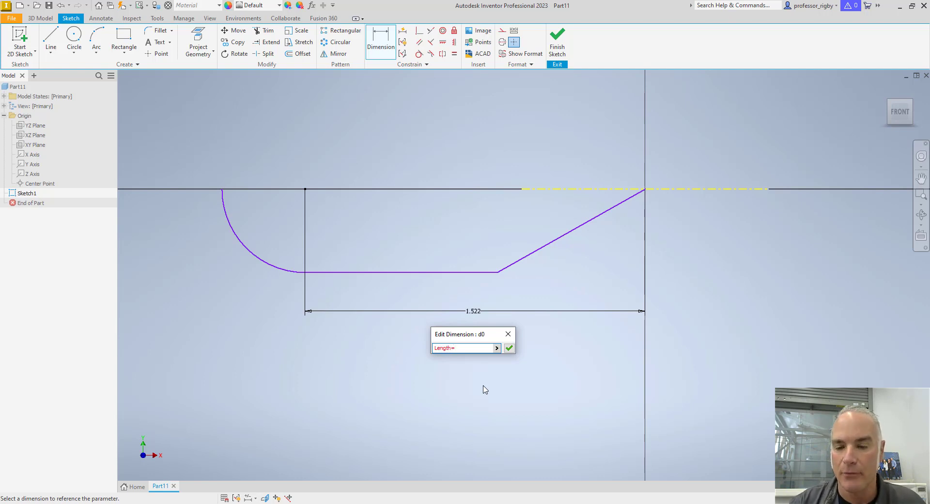
pyautogui.write('2.5')
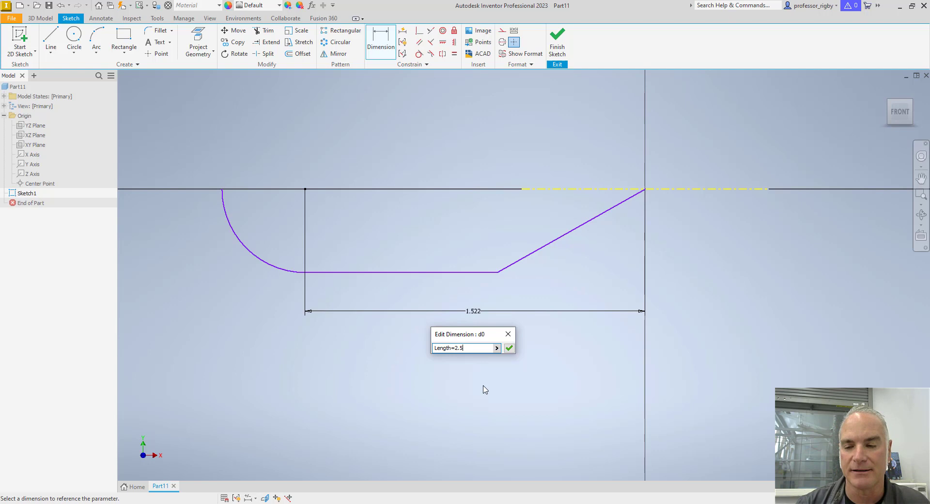
pyautogui.click(509, 348)
pyautogui.moveTo(366, 399); pyautogui.dragTo(514, 359, button='middle')
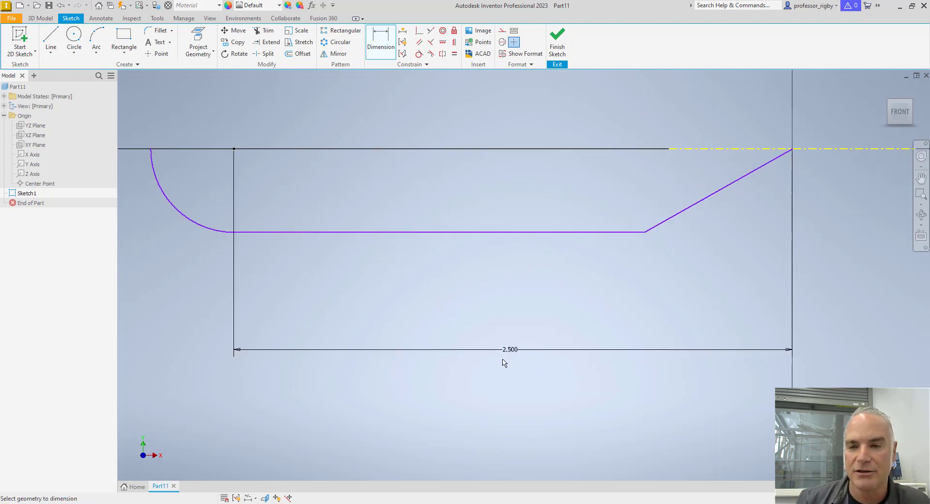
pyautogui.press('Escape')
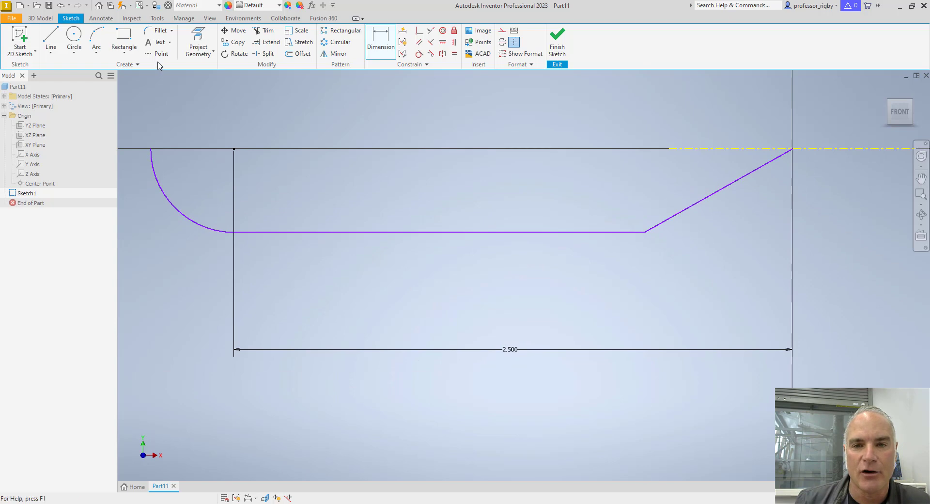
pyautogui.click(184, 18)
pyautogui.click(100, 38)
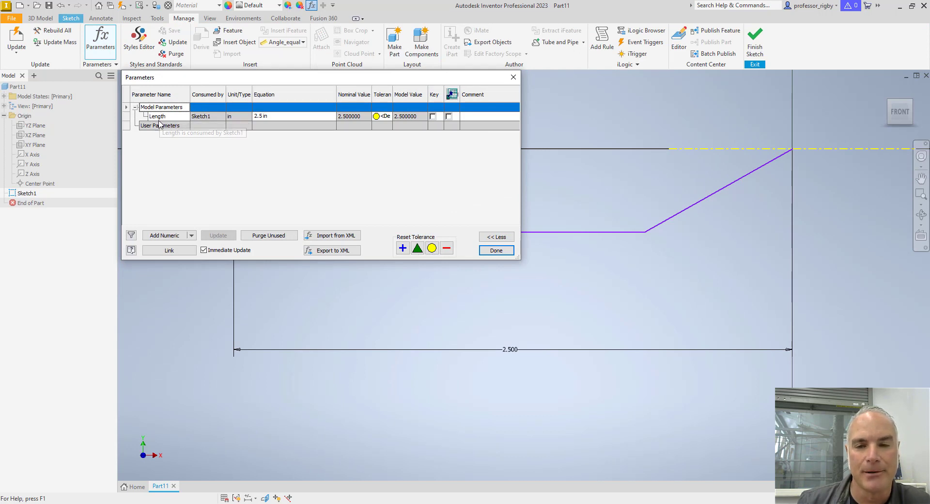
pyautogui.click(490, 250)
pyautogui.scroll(-2, 454, 255)
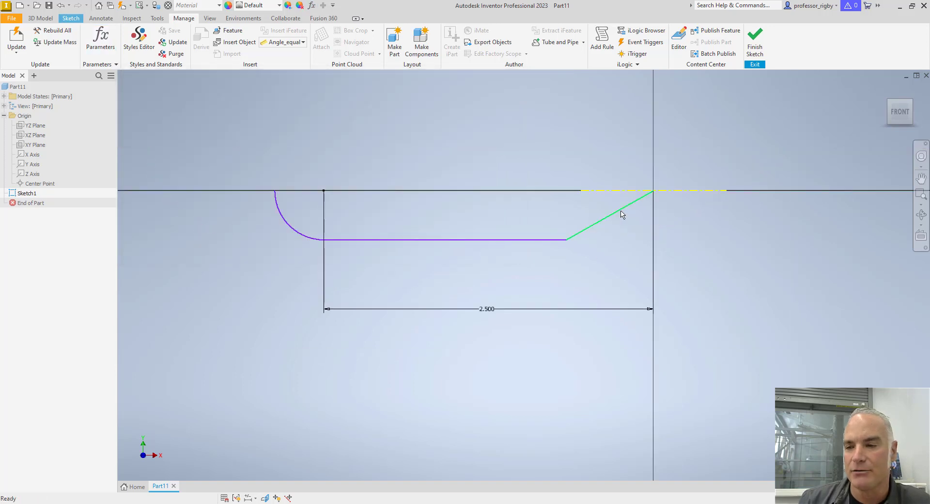
# Step: Dimension the angle between the centerline and the sloped tip line as Angle=30°
pyautogui.click(71, 18)
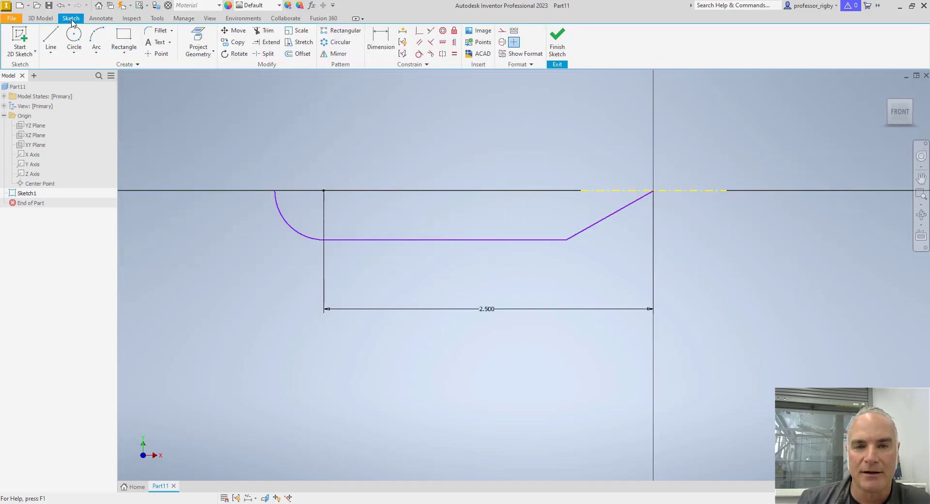
pyautogui.click(381, 41)
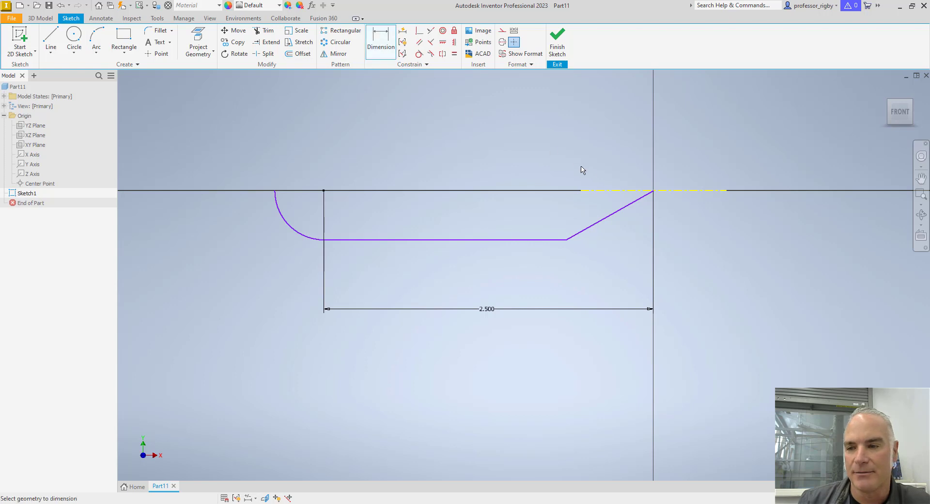
pyautogui.click(605, 192)
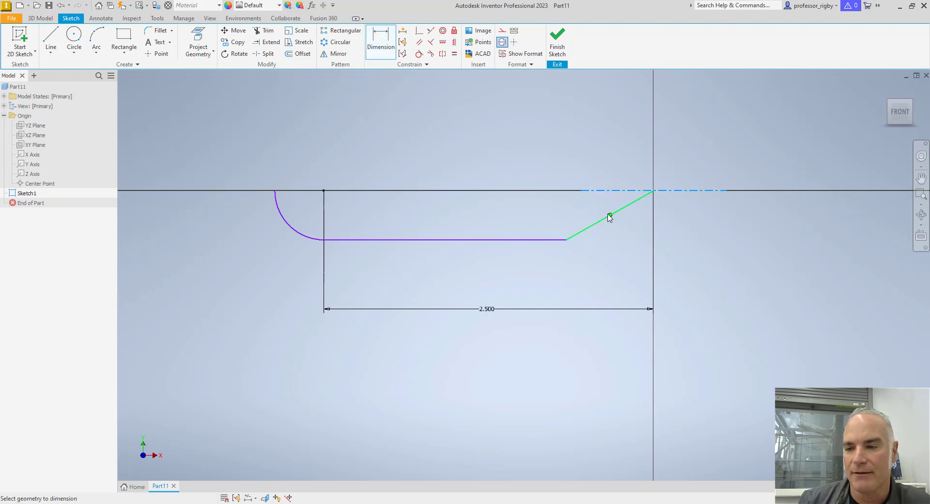
pyautogui.press('Escape')
pyautogui.press('Escape')
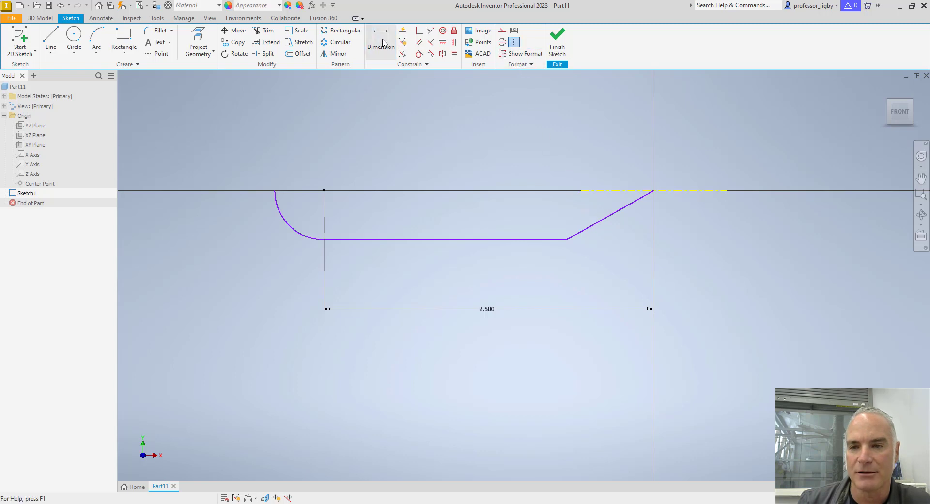
pyautogui.click(382, 42)
pyautogui.click(589, 190)
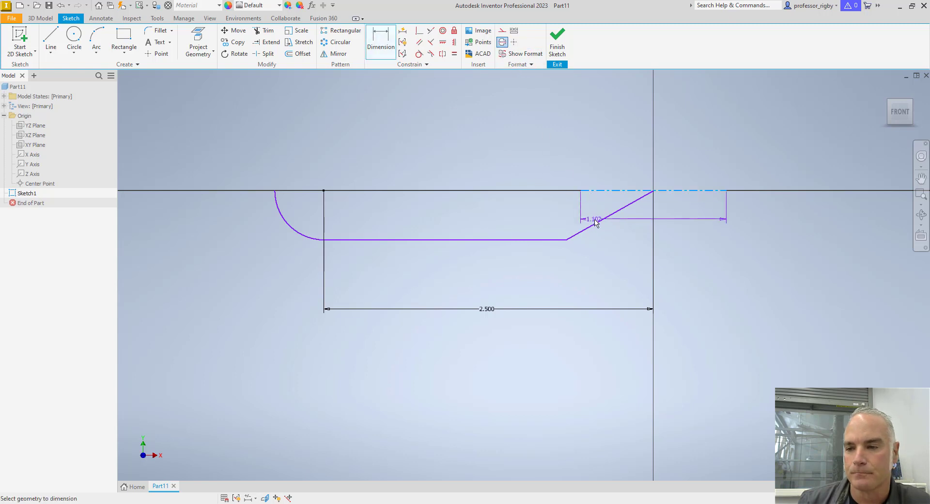
pyautogui.click(597, 223)
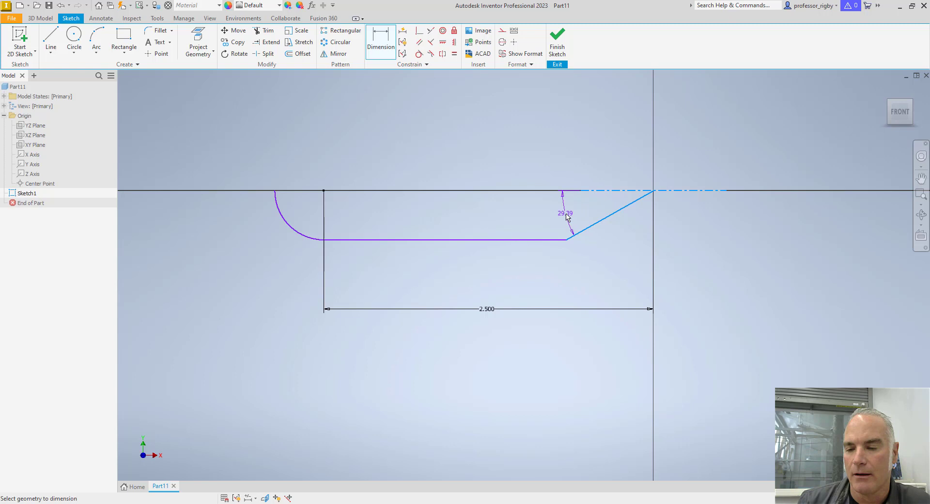
pyautogui.click(568, 217)
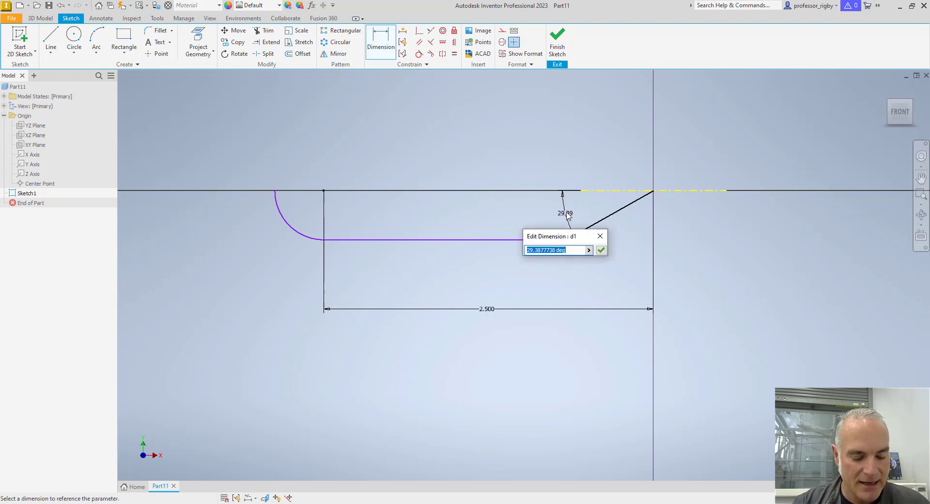
pyautogui.write('Angle')
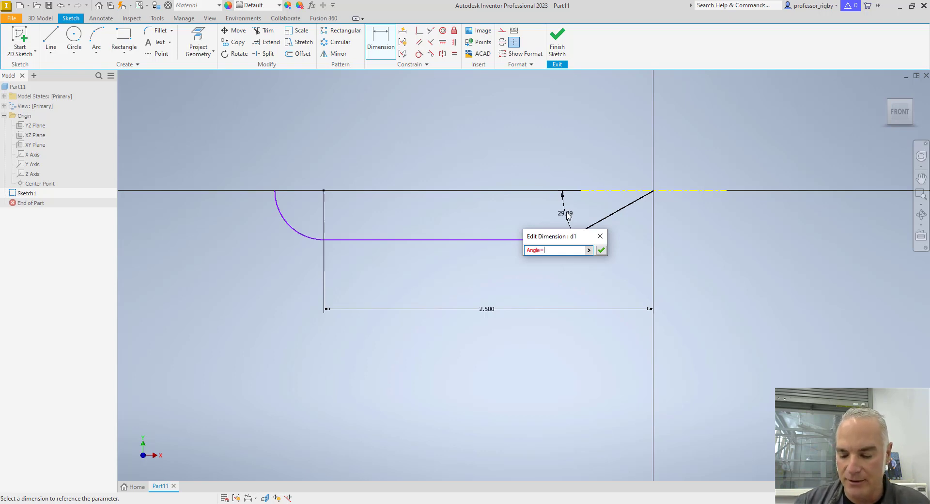
pyautogui.write('=30')
pyautogui.press('Return')
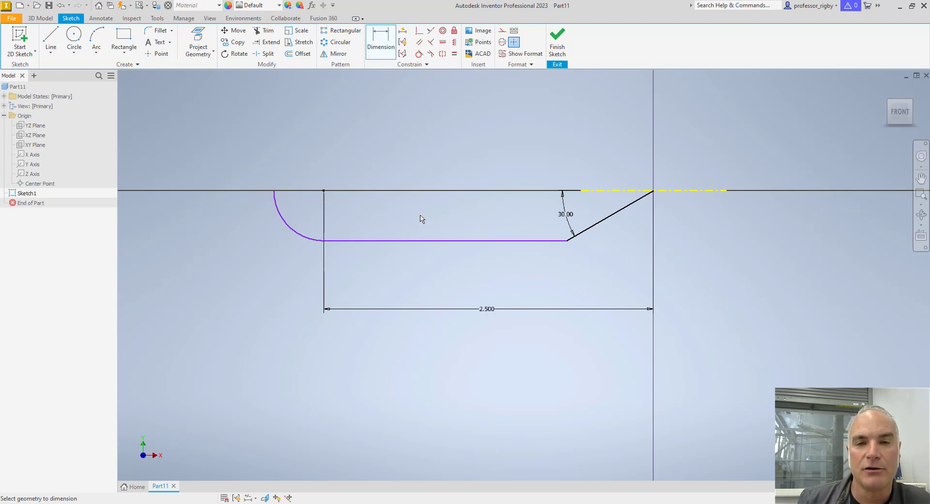
# Step: Dimension the bottom body line against the centerline as Diameter=1.25 in
pyautogui.click(437, 240)
pyautogui.click(607, 194)
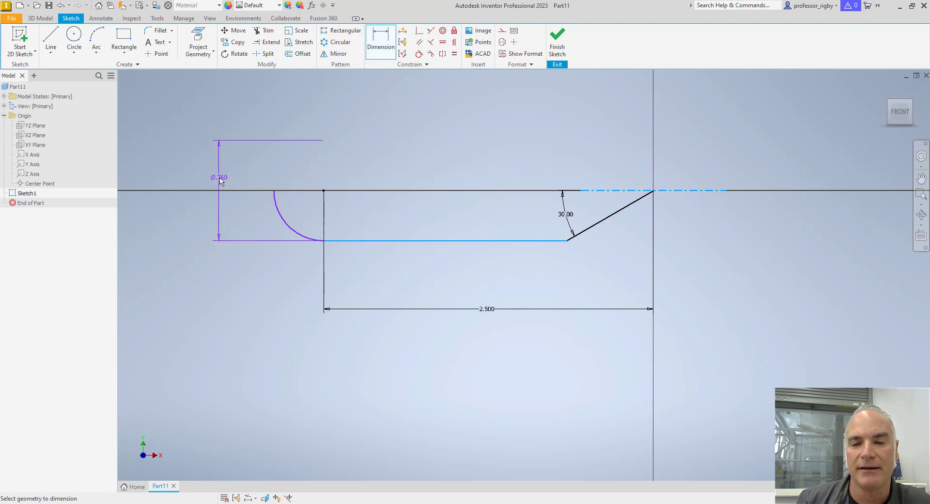
pyautogui.click(219, 180)
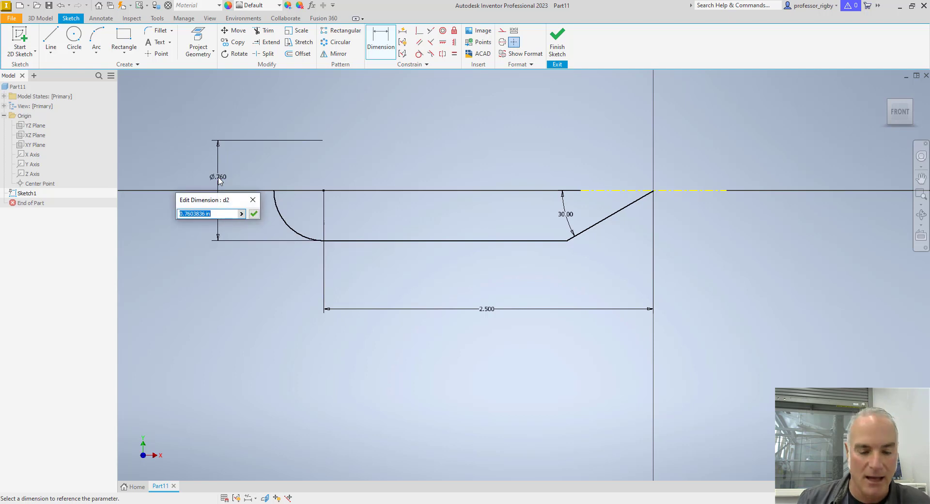
pyautogui.write('Dia')
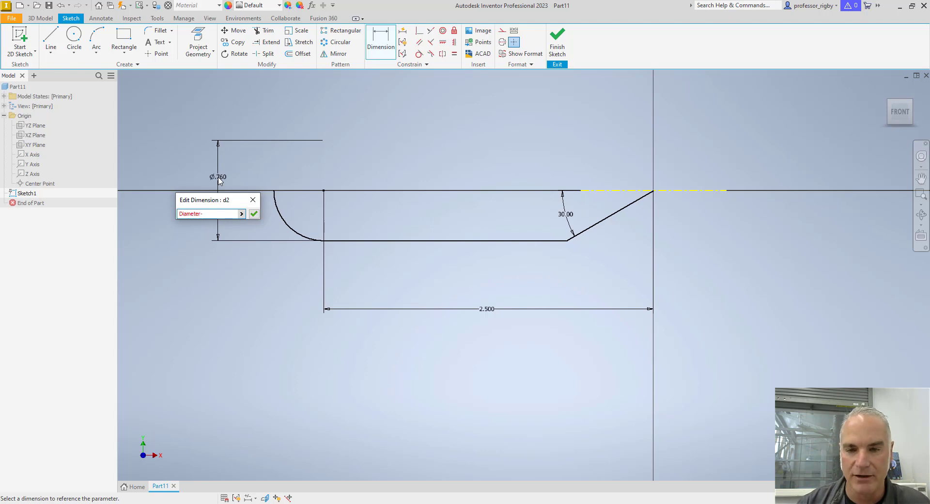
pyautogui.write('meter=')
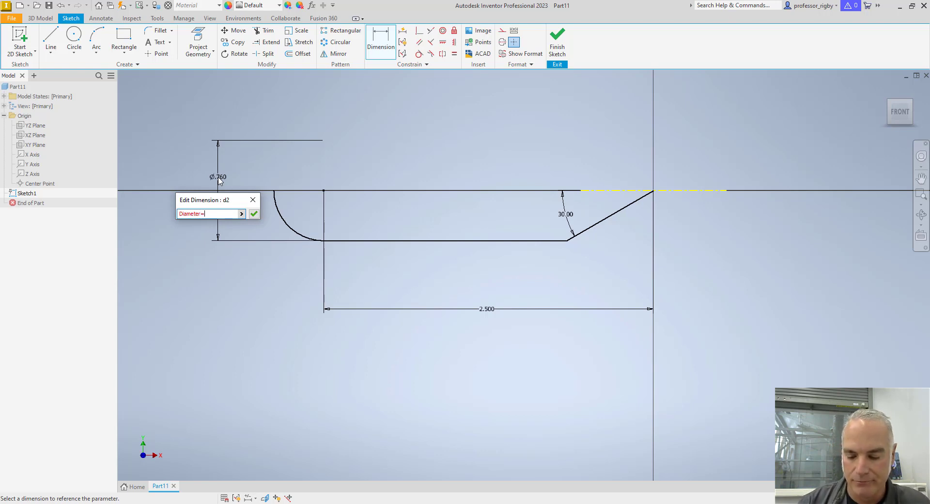
pyautogui.write('1.25')
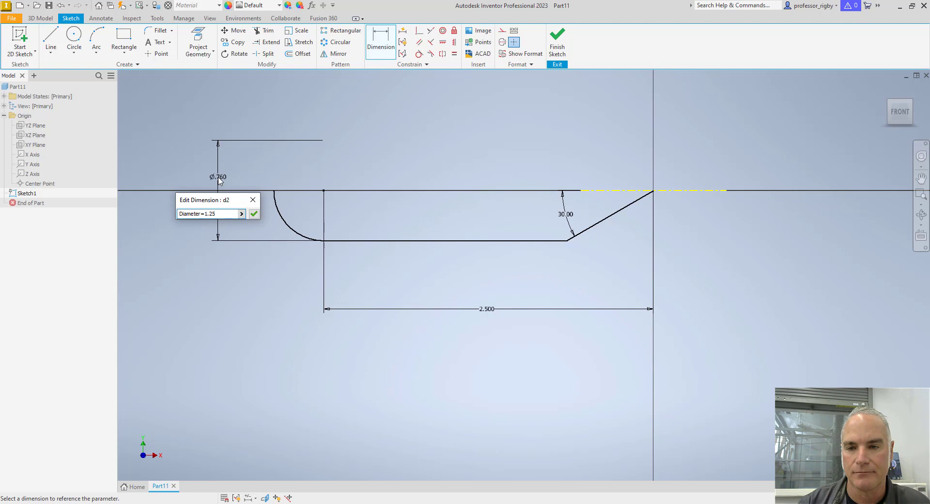
pyautogui.press('Return')
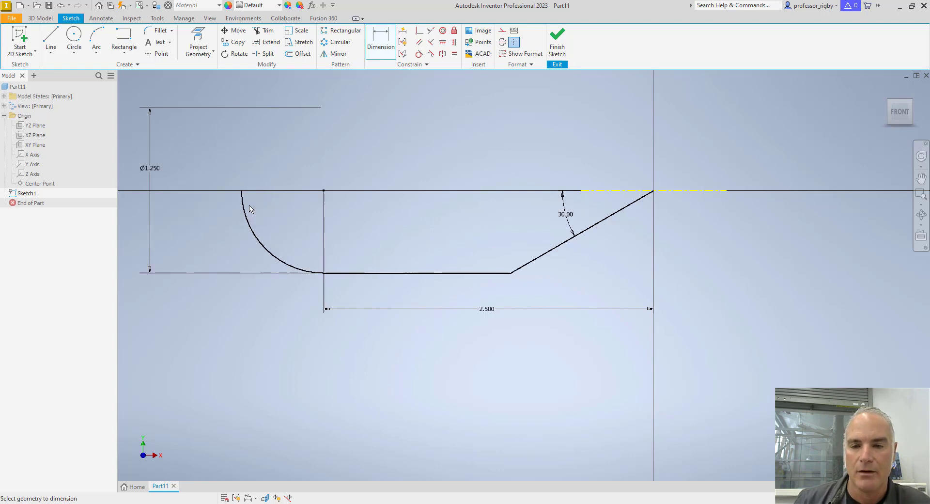
pyautogui.press('Escape')
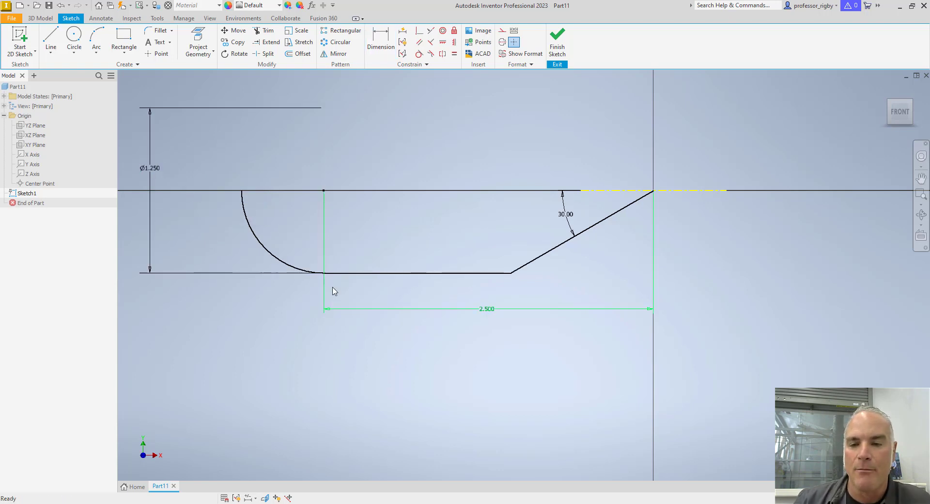
# Step: Review the Length, Angle and Diameter parameters, then finish Sketch1 and start a Revolve
pyautogui.click(184, 18)
pyautogui.click(100, 39)
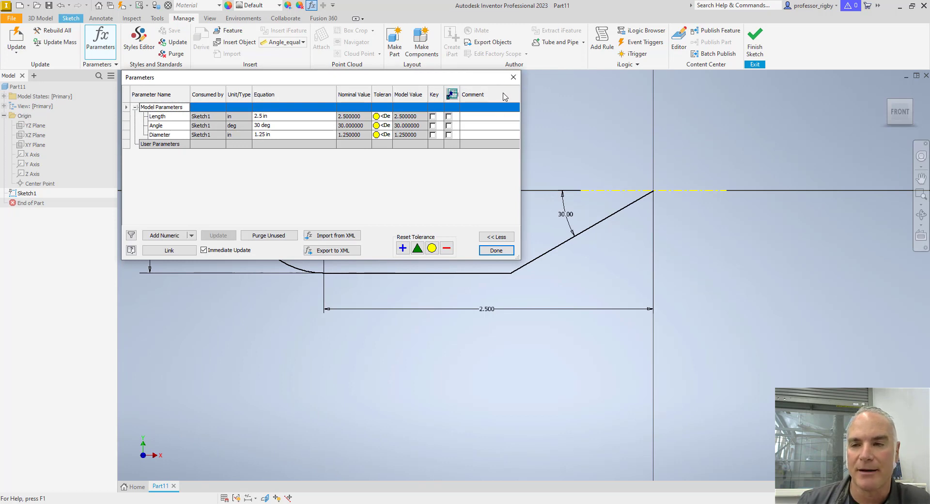
pyautogui.click(513, 77)
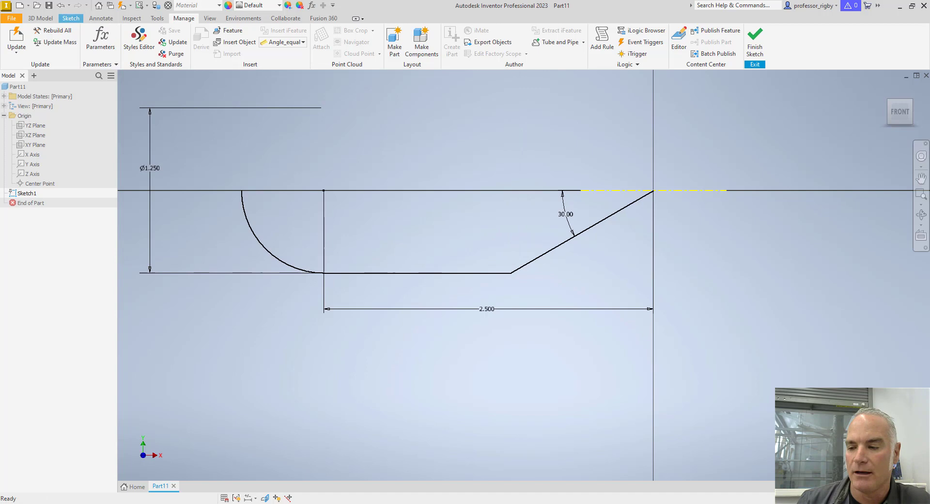
pyautogui.click(755, 41)
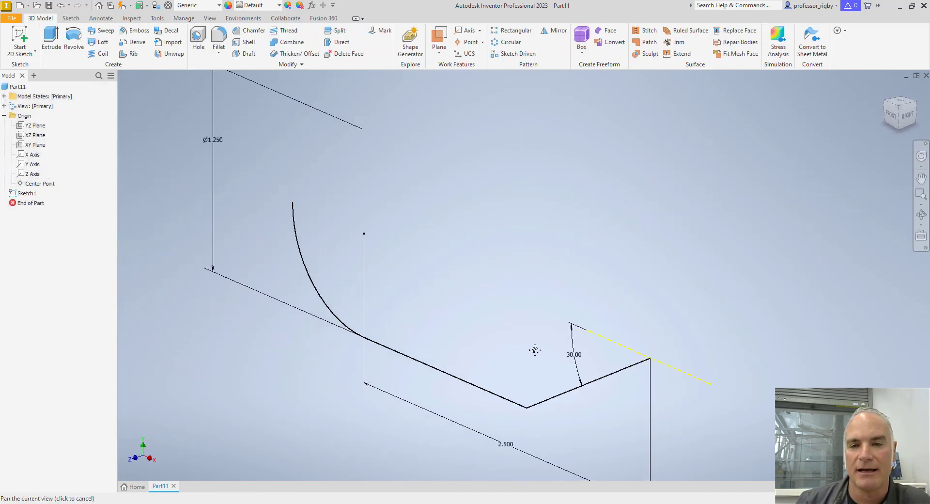
pyautogui.click(74, 39)
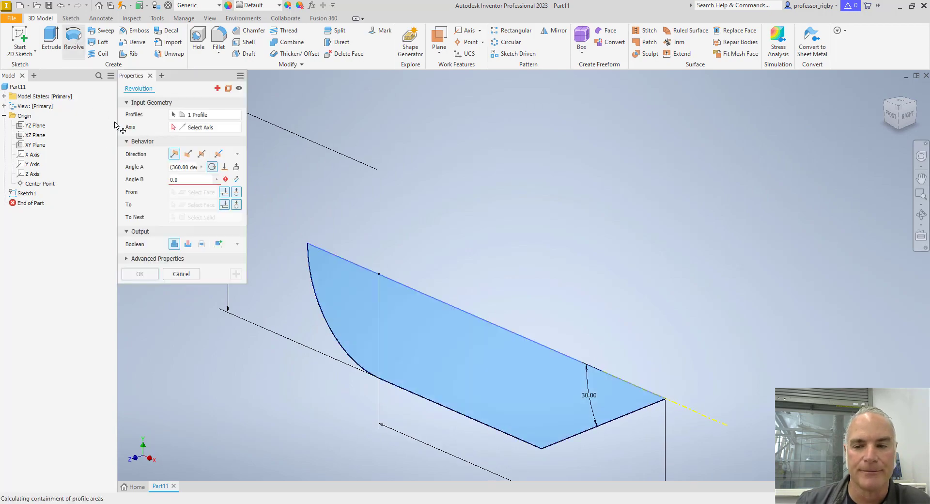